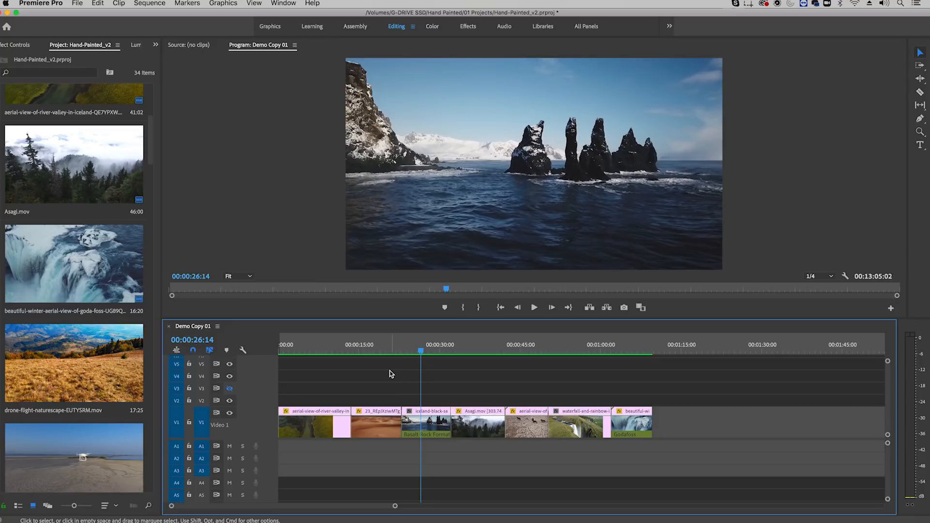
Step: Scrub back into the opening river valley clip, shuttle playback forward and in reverse, and stop
{"action": "left_click_drag", "start_coordinate": [399, 359], "coordinate": [303, 357]}
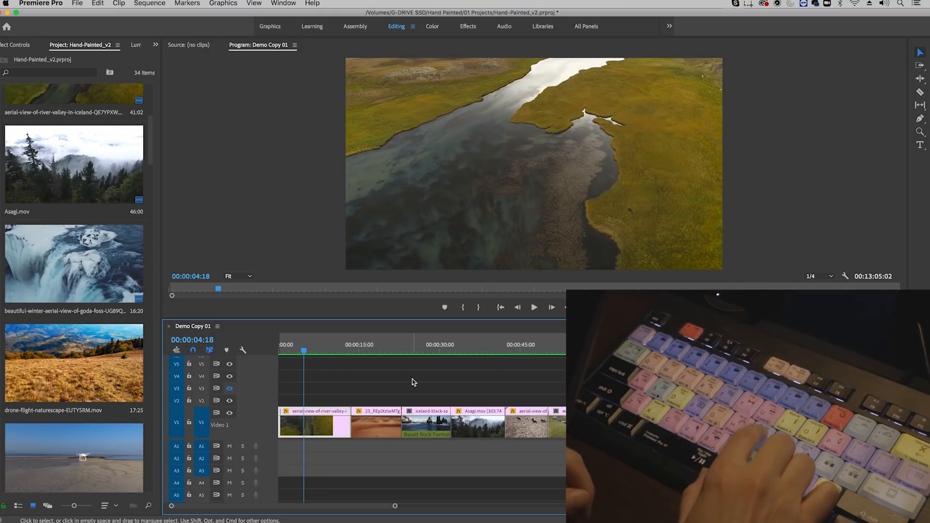
{"action": "key", "text": "l"}
{"action": "key", "text": "j"}
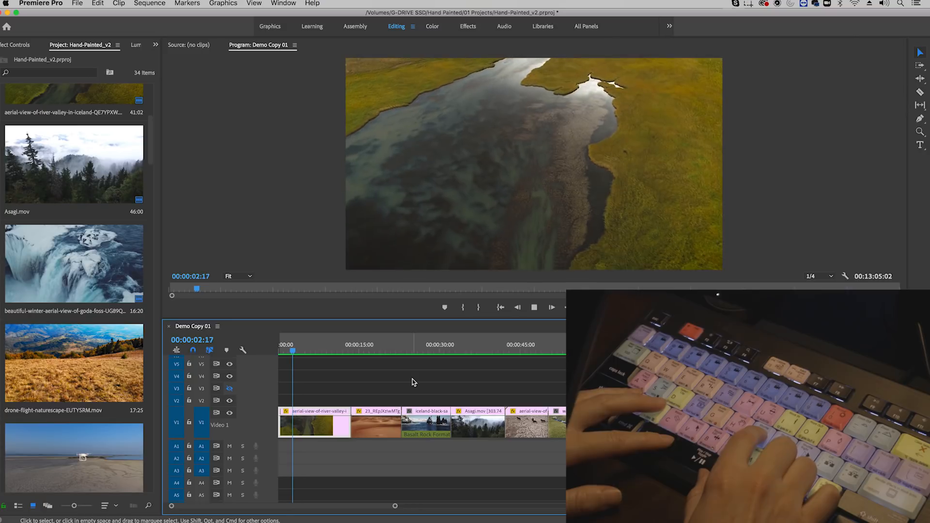
{"action": "key", "text": "k"}
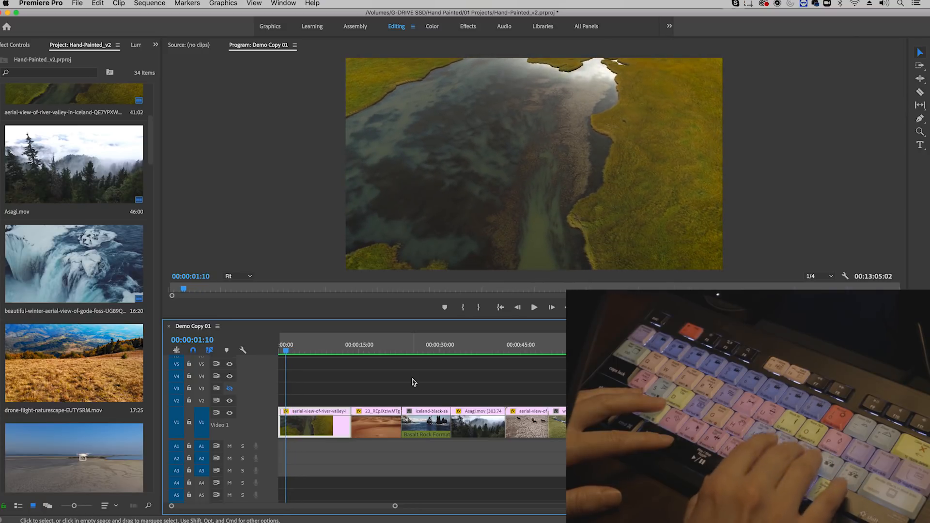
Step: Shuttle forward at increasing speed from the river valley clip into the desert dunes clip and stop playback there
{"action": "key", "text": "l"}
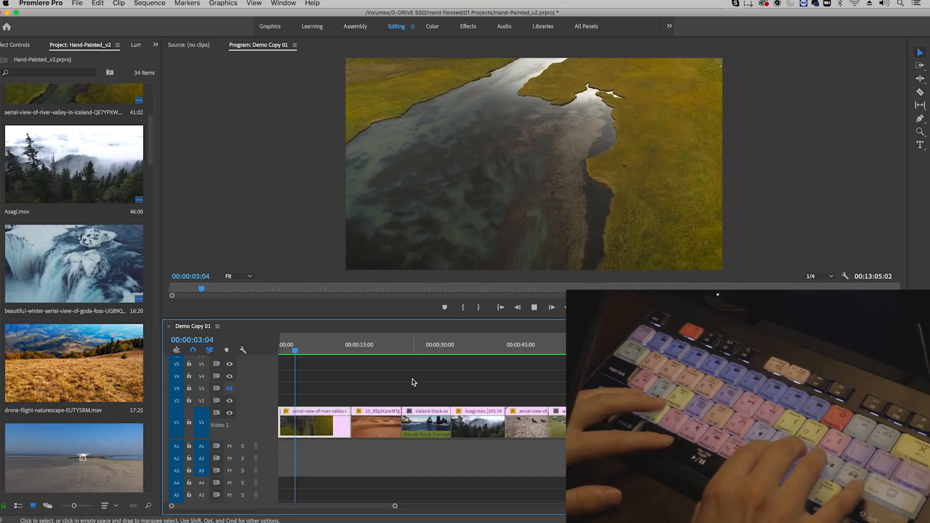
{"action": "key", "text": "l"}
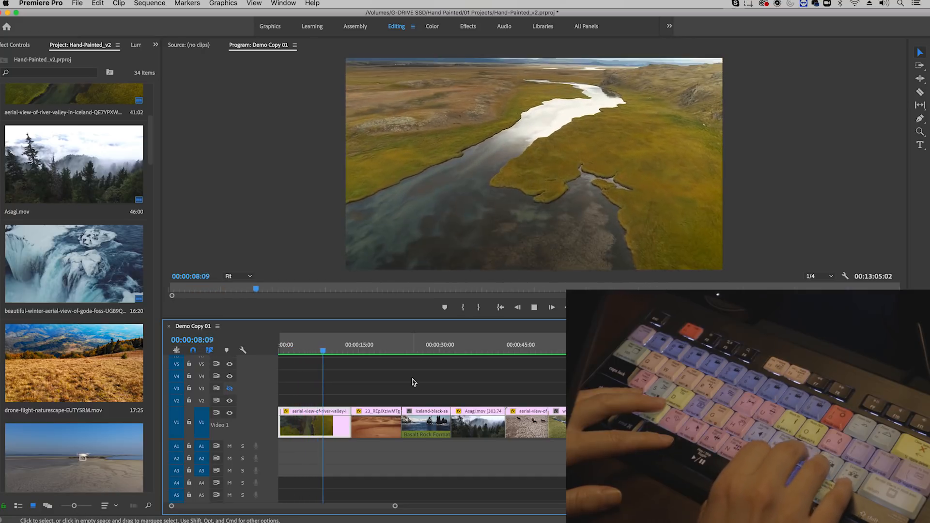
{"action": "key", "text": "Down"}
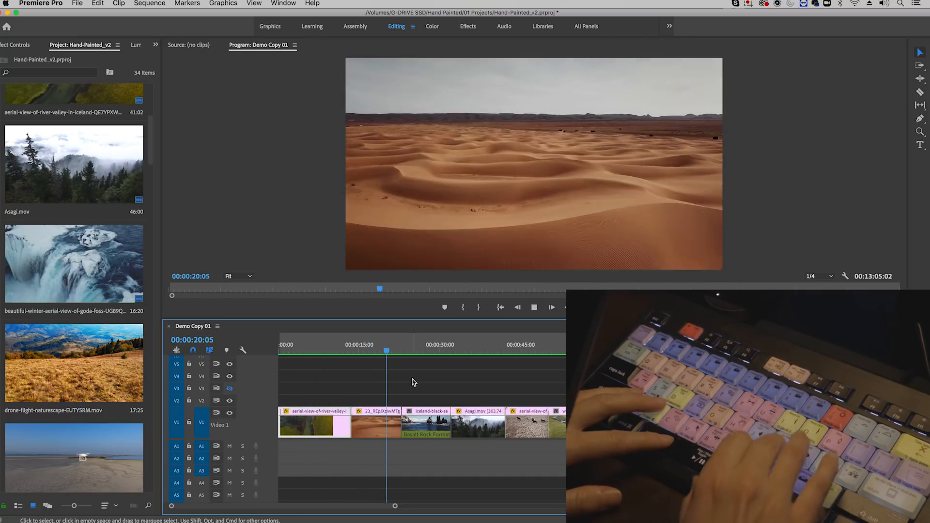
{"action": "key", "text": "k"}
{"action": "key", "text": "Down"}
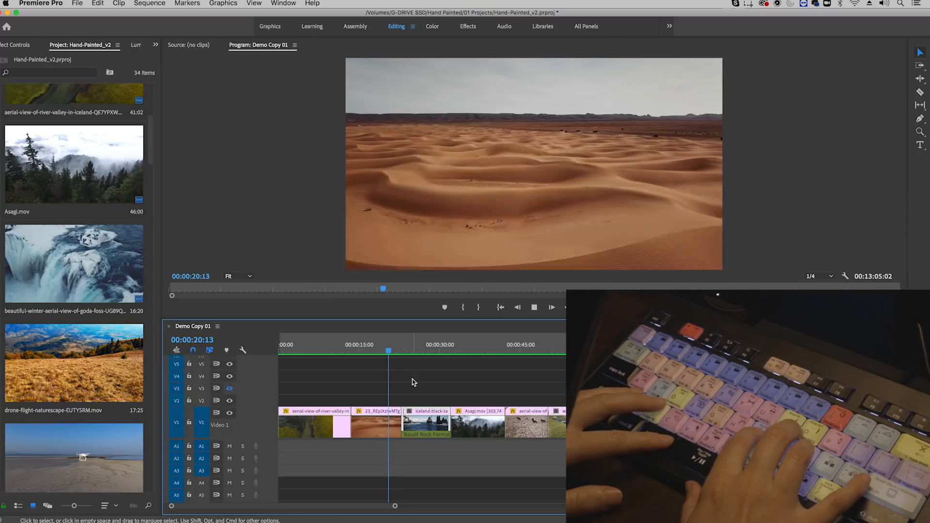
{"action": "key", "text": "k"}
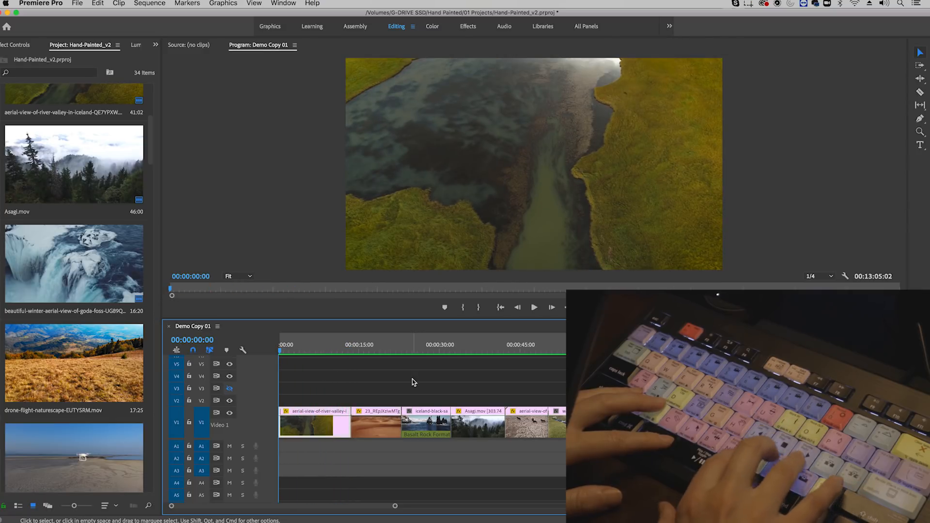
Step: Fast-shuttle from the sequence start to the desert clip, stop, and shuttle in reverse back to the start
{"action": "key", "text": "l"}
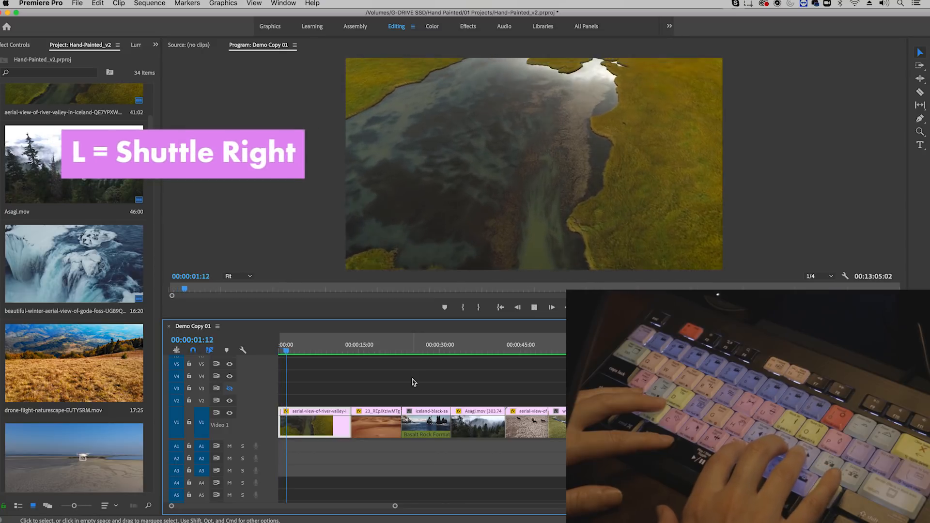
{"action": "key", "text": "l"}
{"action": "key", "text": "l"}
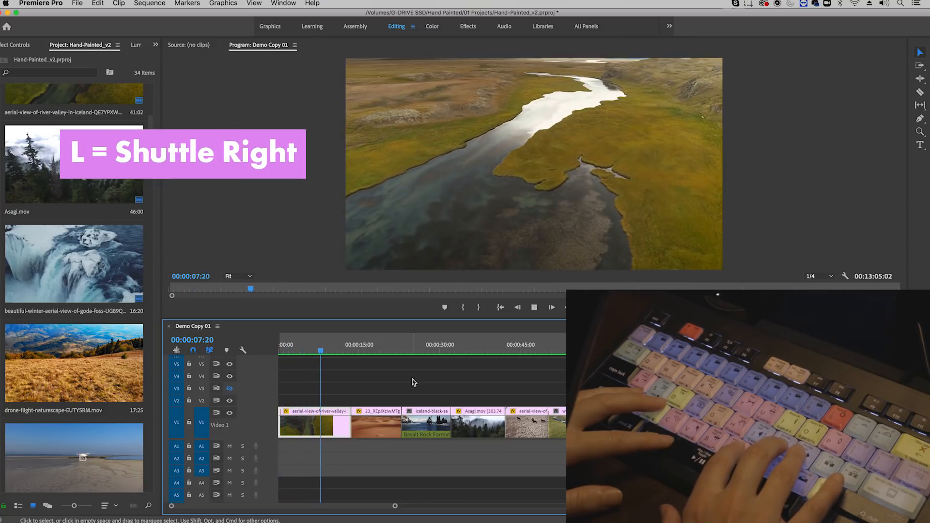
{"action": "key", "text": "k"}
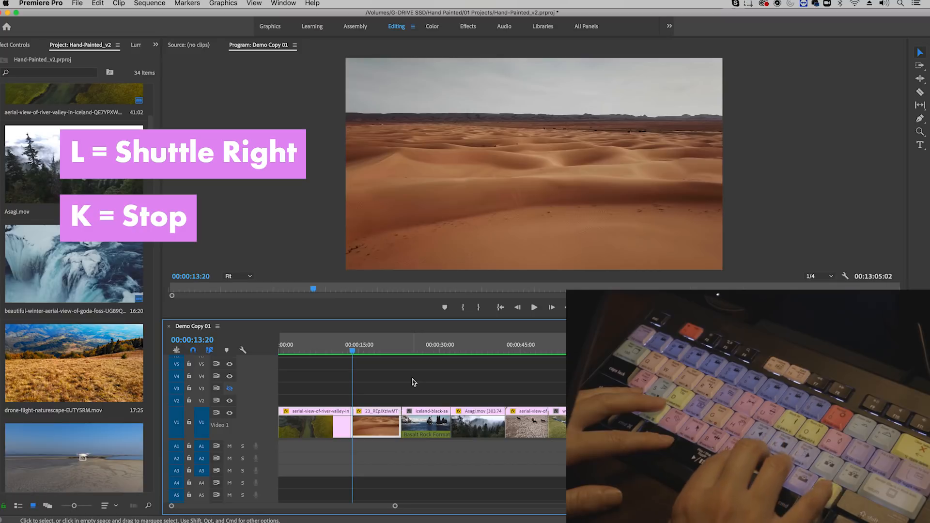
{"action": "key", "text": "j"}
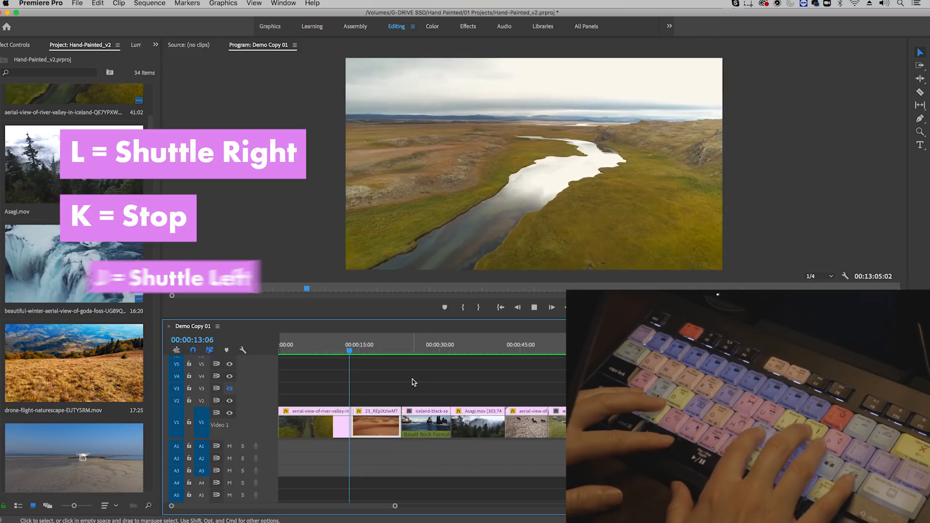
{"action": "key", "text": "j"}
{"action": "key", "text": "j"}
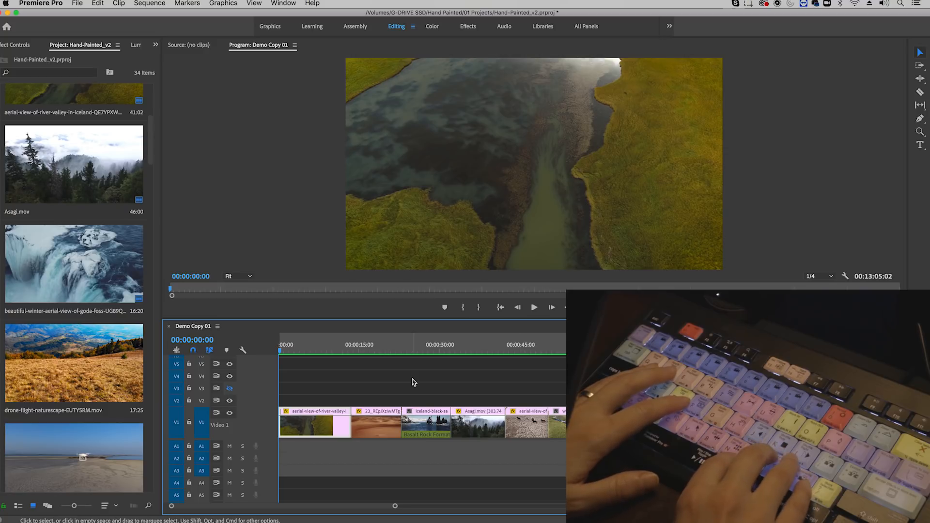
Step: Play the river valley clip and ripple trim its start and end to the playhead, leaving it about 4 seconds long
{"action": "key", "text": "space"}
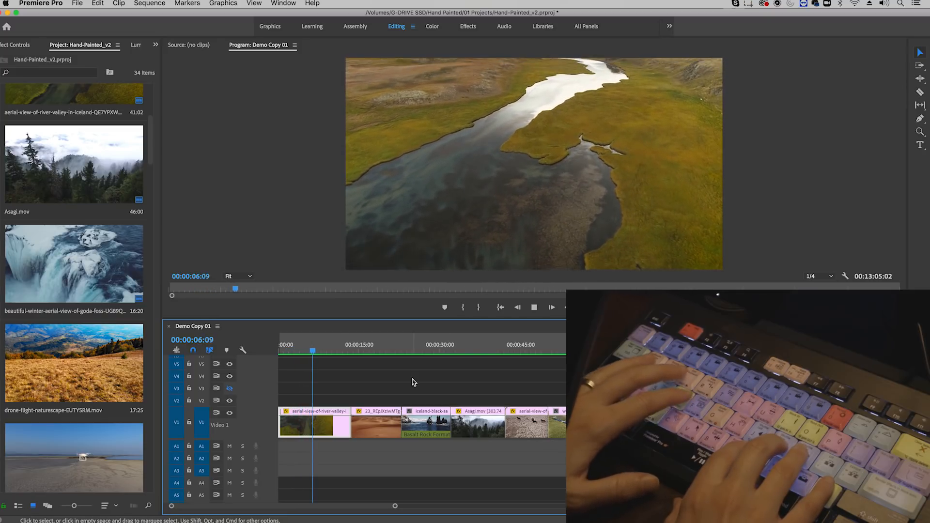
{"action": "key", "text": "q"}
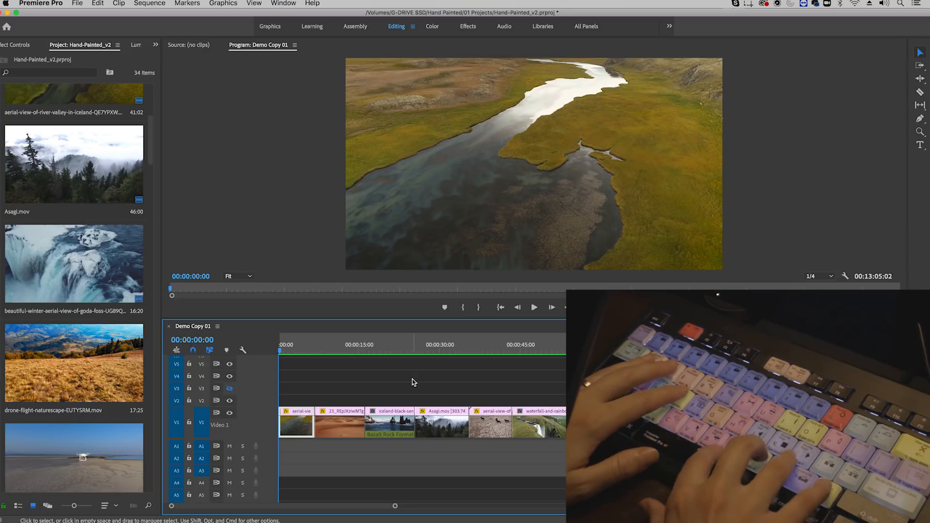
{"action": "key", "text": "space"}
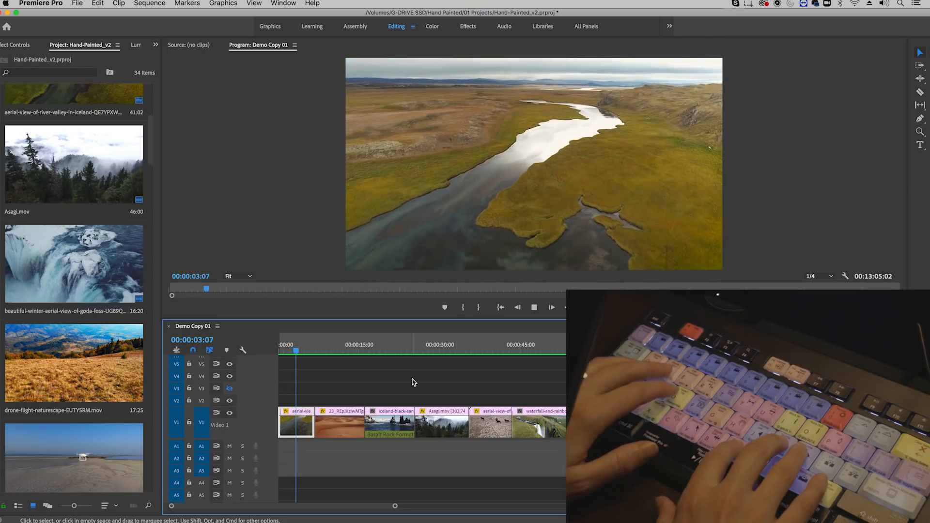
{"action": "key", "text": "w"}
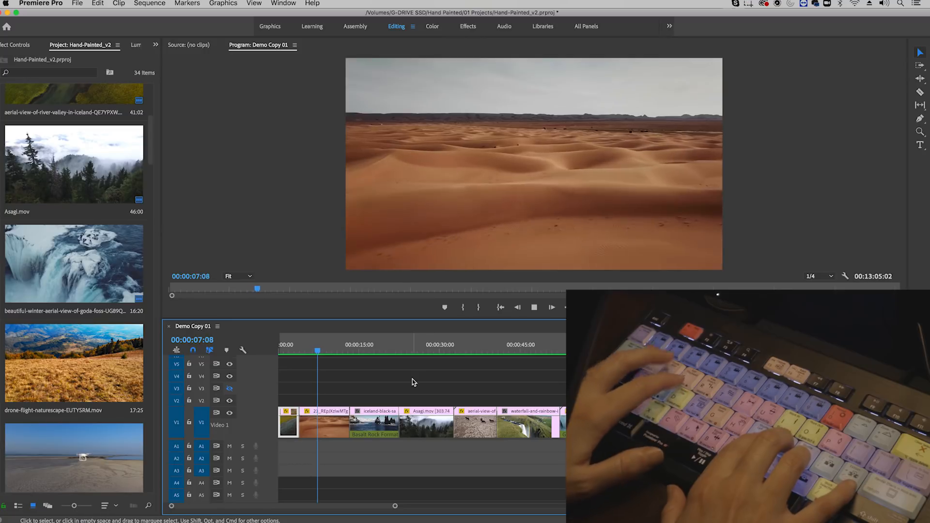
Step: Ripple trim the start and end of the desert dunes clip to the playhead during playback
{"action": "key", "text": "q"}
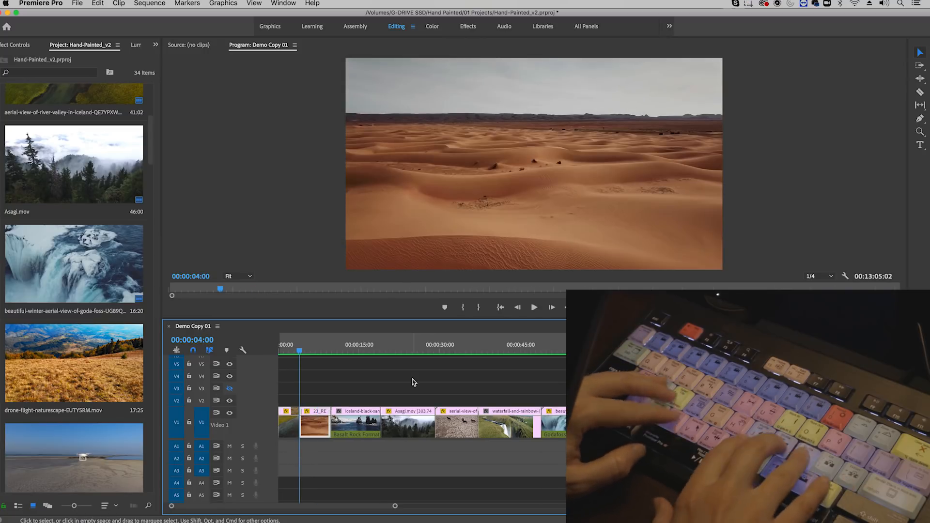
{"action": "key", "text": "space"}
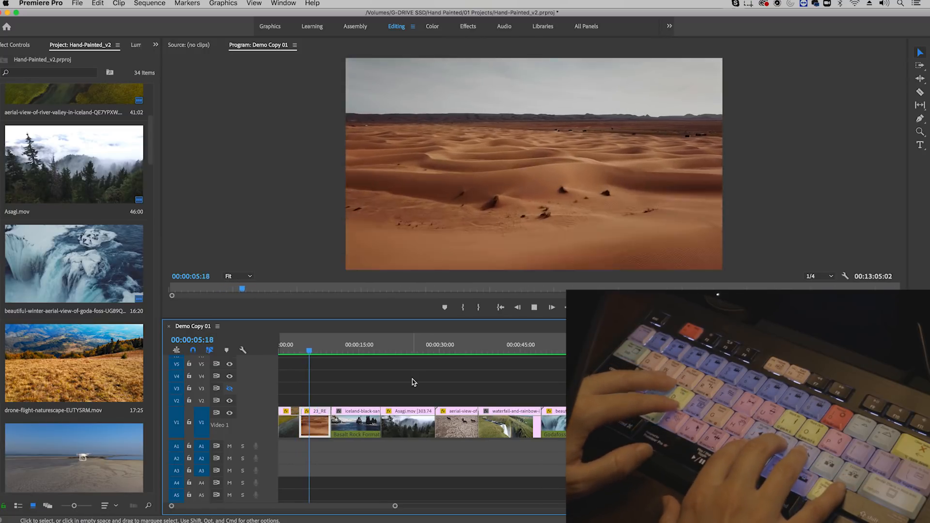
{"action": "key", "text": "w"}
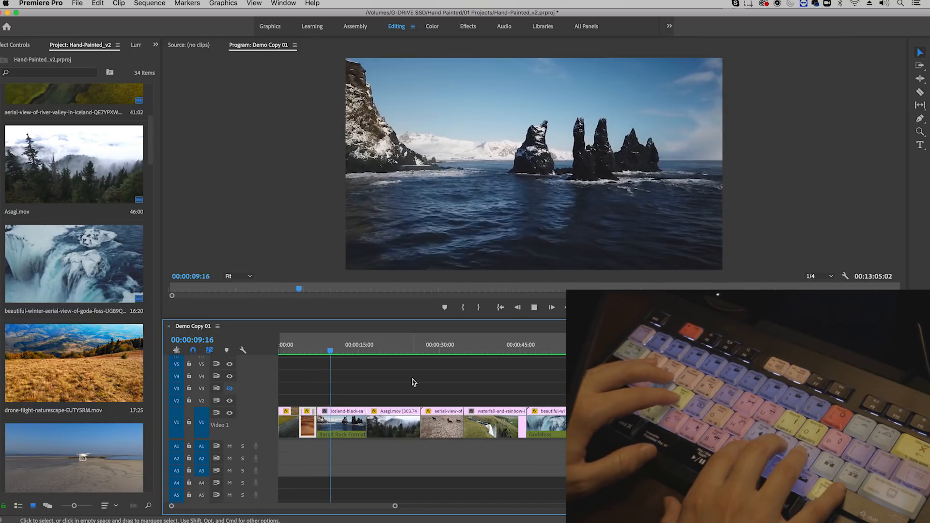
Step: Ripple trim the ends of the Iceland black-sand clip and the Asagi.mov clip to the playhead during playback
{"action": "key", "text": "w"}
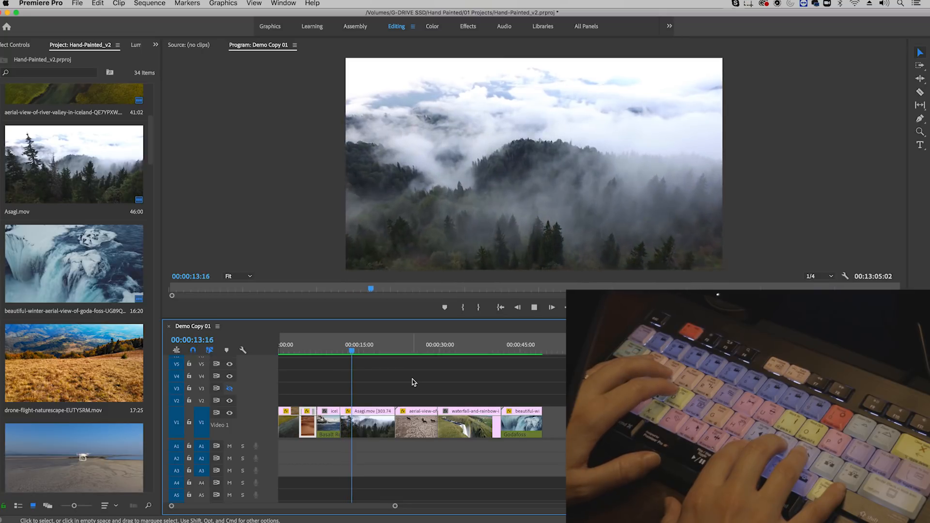
{"action": "key", "text": "w"}
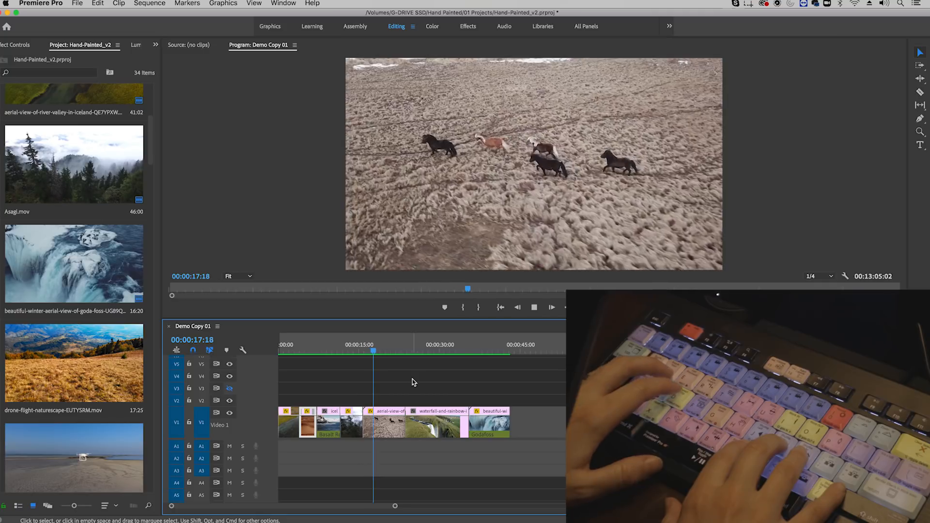
Step: Ripple trim both the start and end of the running horses clip and the waterfall-and-rainbow clip during playback
{"action": "key", "text": "q"}
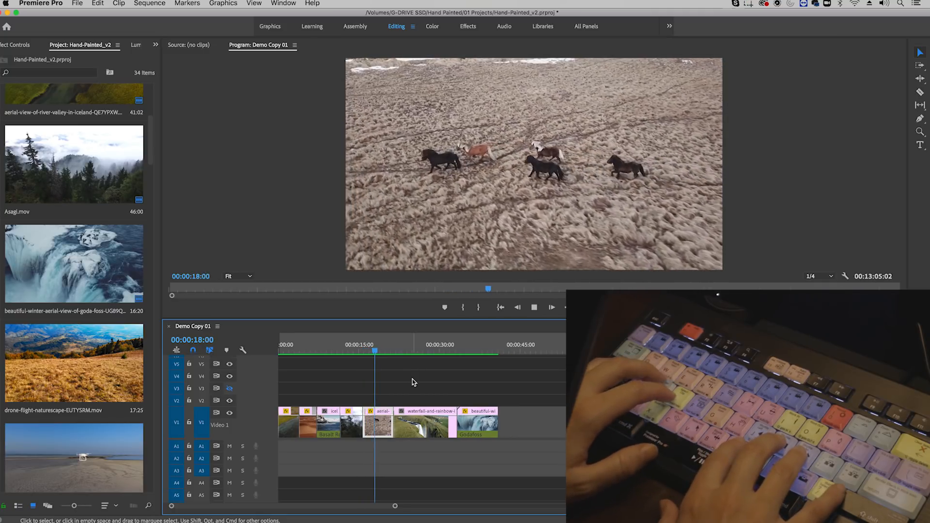
{"action": "key", "text": "w"}
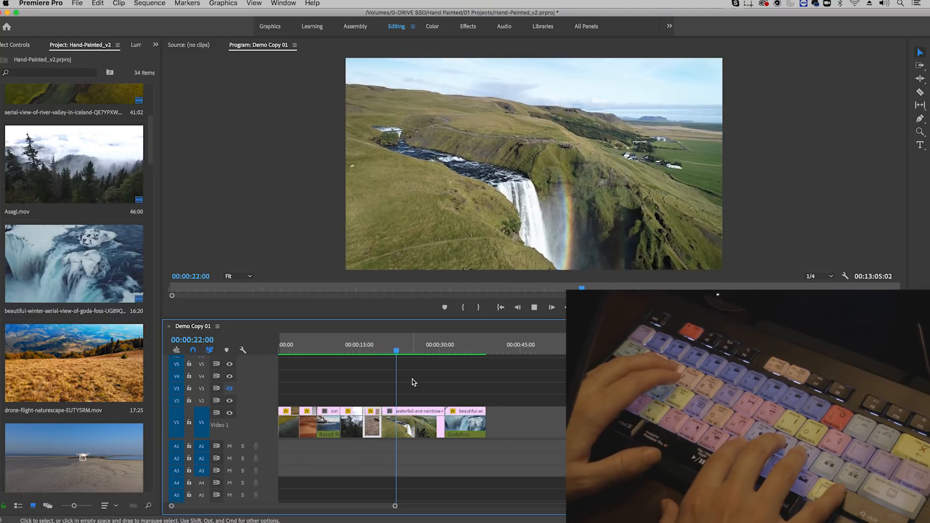
{"action": "key", "text": "q"}
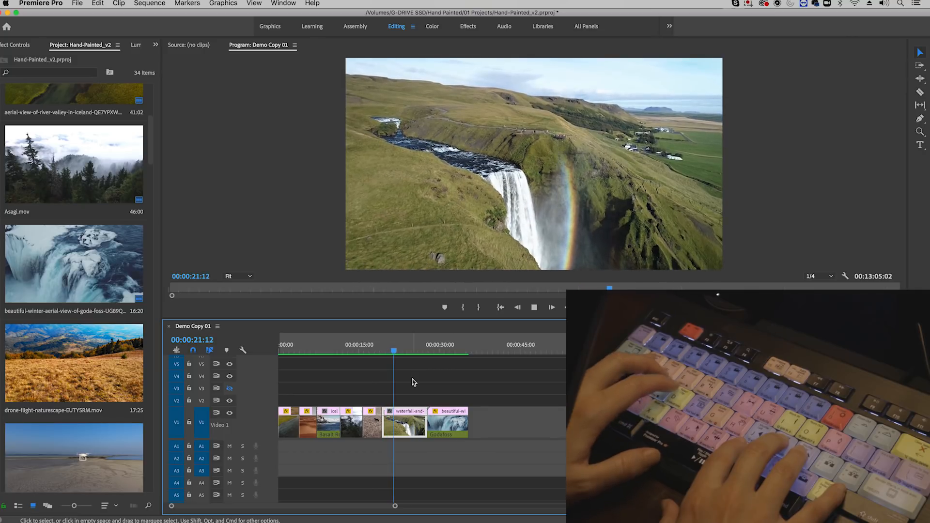
{"action": "key", "text": "w"}
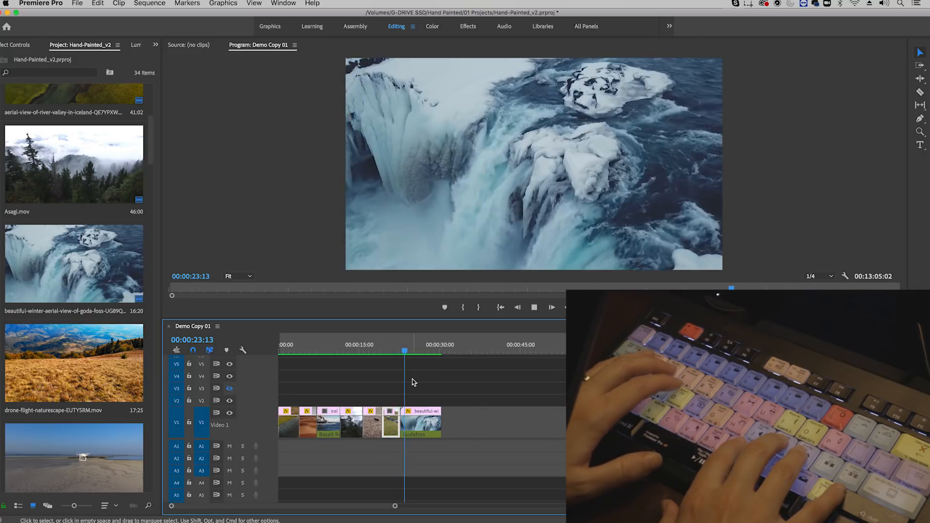
Step: Ripple trim the start and end of the final winter waterfall clip to the playhead during playback
{"action": "key", "text": "q"}
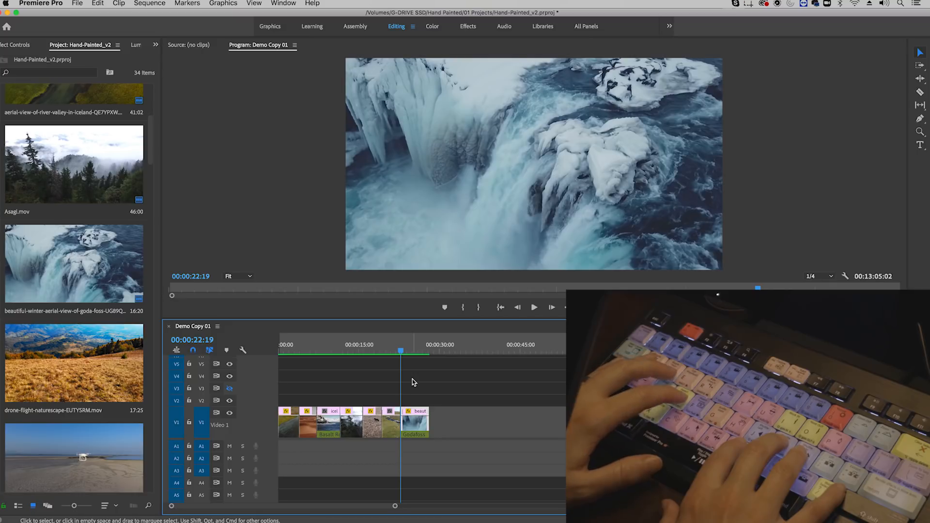
{"action": "key", "text": "space"}
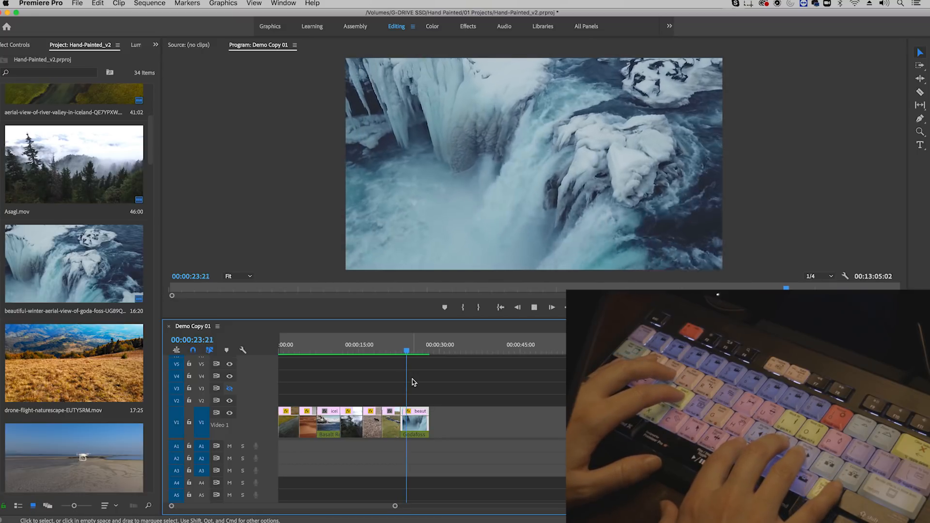
{"action": "key", "text": "w"}
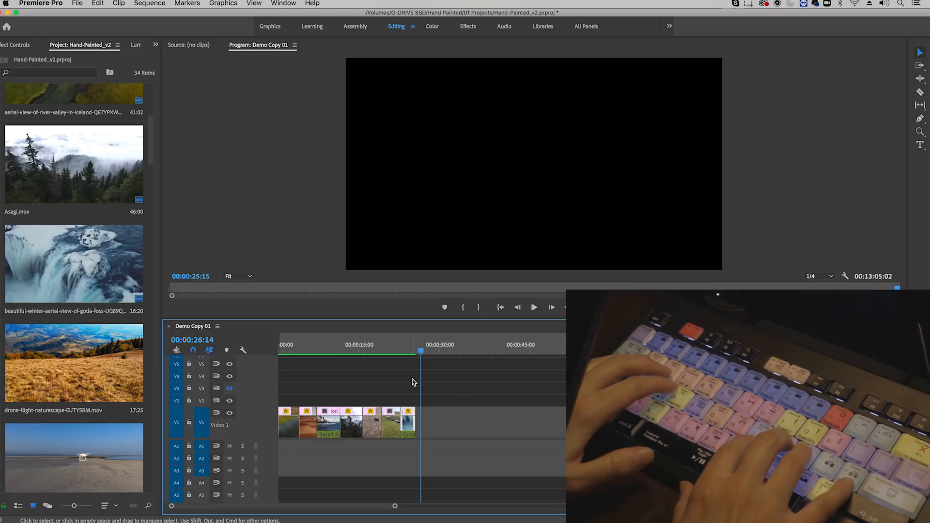
Step: Place the playhead just past the last clip, shuttle back to the running horses clip, stop, and select it at the playhead
{"action": "left_click", "coordinate": [415, 353]}
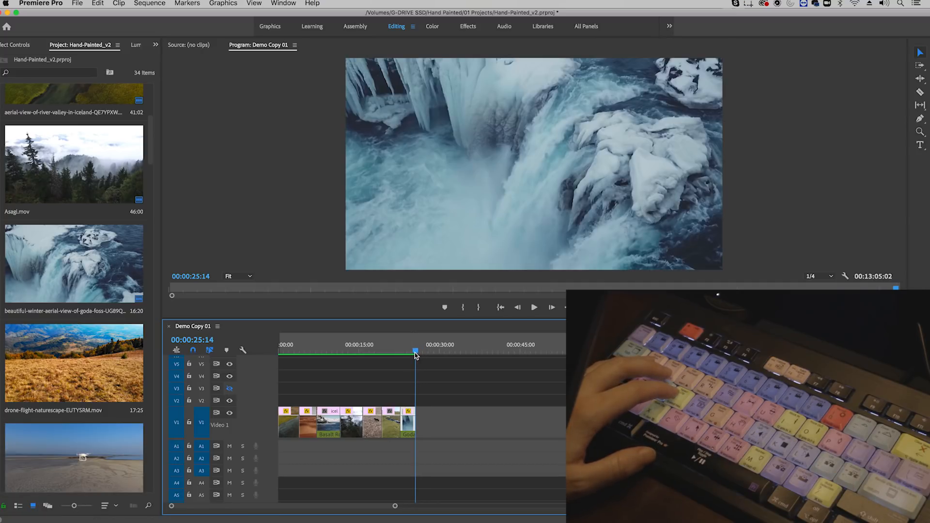
{"action": "left_click_drag", "start_coordinate": [415, 352], "coordinate": [419, 354]}
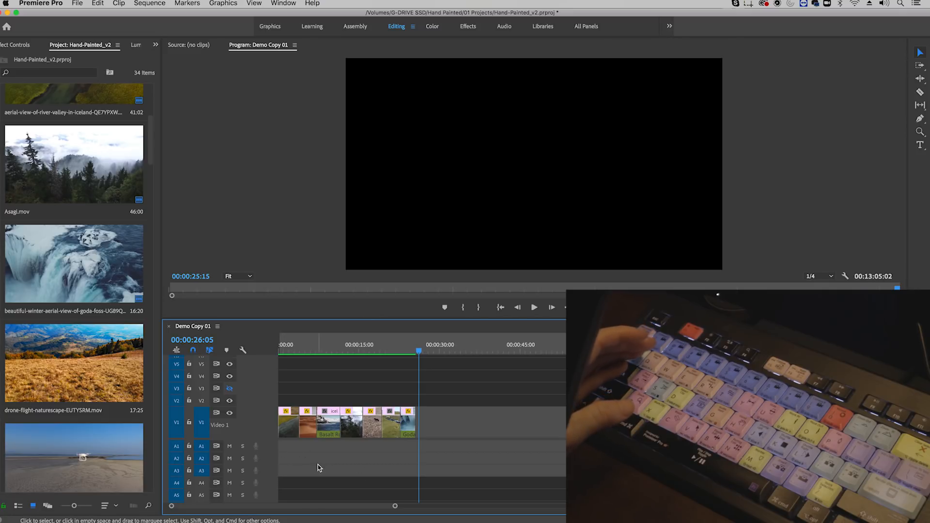
{"action": "key", "text": "j"}
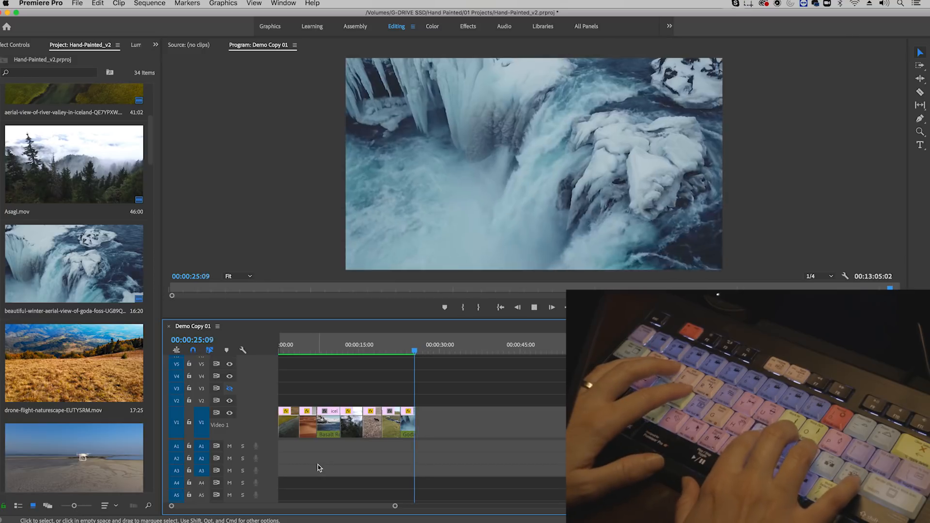
{"action": "key", "text": "j"}
{"action": "key", "text": "j"}
{"action": "key", "text": "j"}
{"action": "key", "text": "k"}
{"action": "key", "text": "d"}
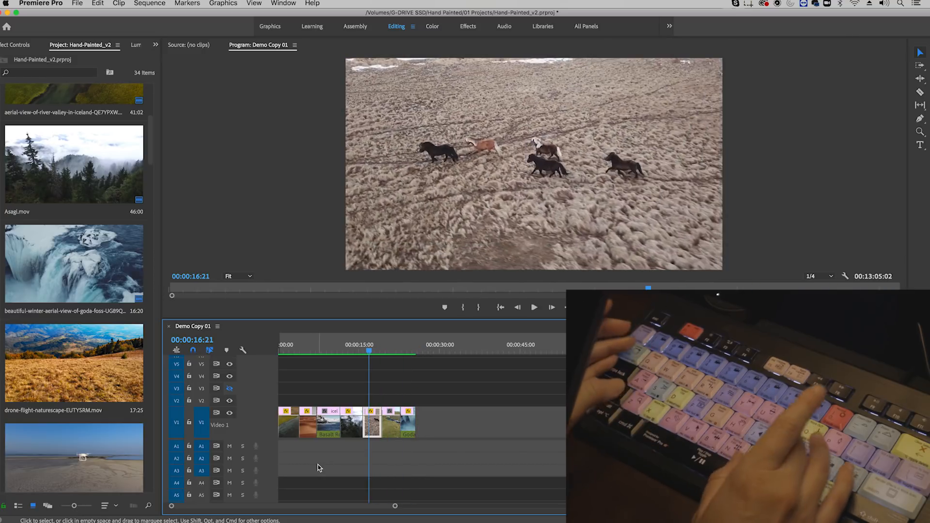